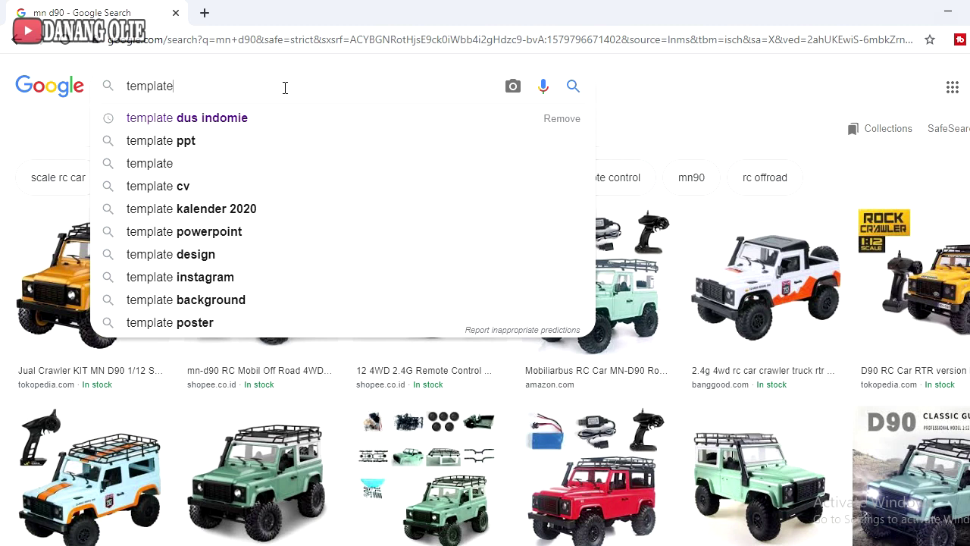
# - Search images for "template dus indomie", browse the results and preview the Indomie Mie Goreng papercraft box template
pyautogui.click(255, 123)
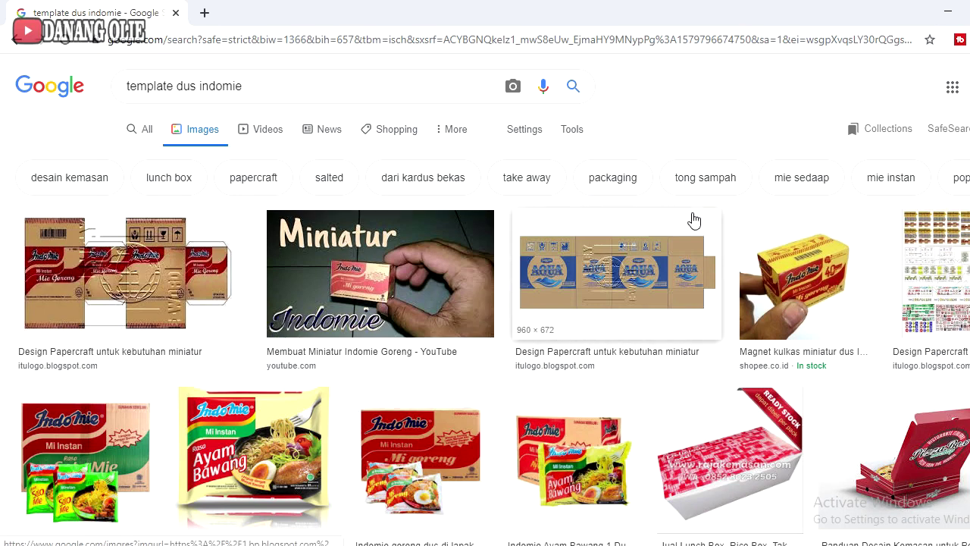
pyautogui.scroll(-10, 719, 245)
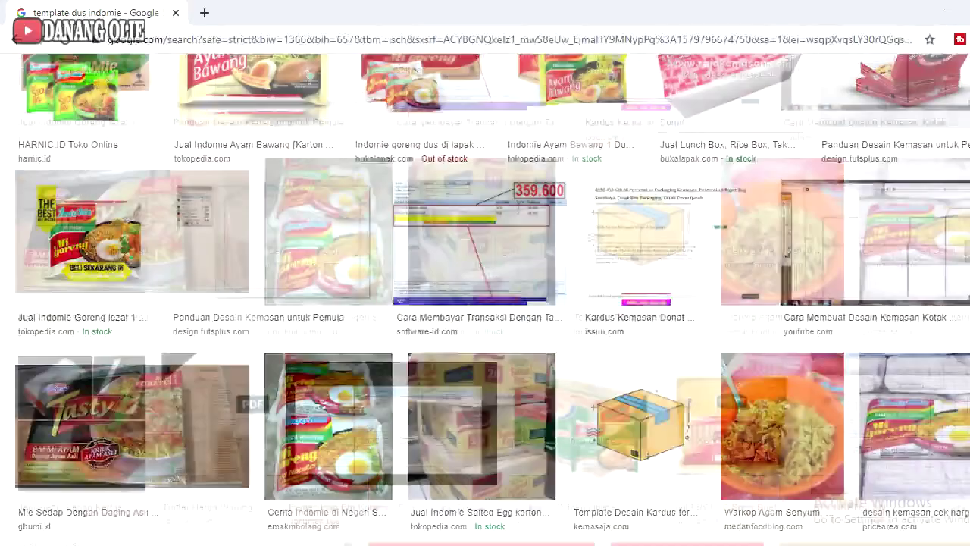
pyautogui.scroll(15, 486, 303)
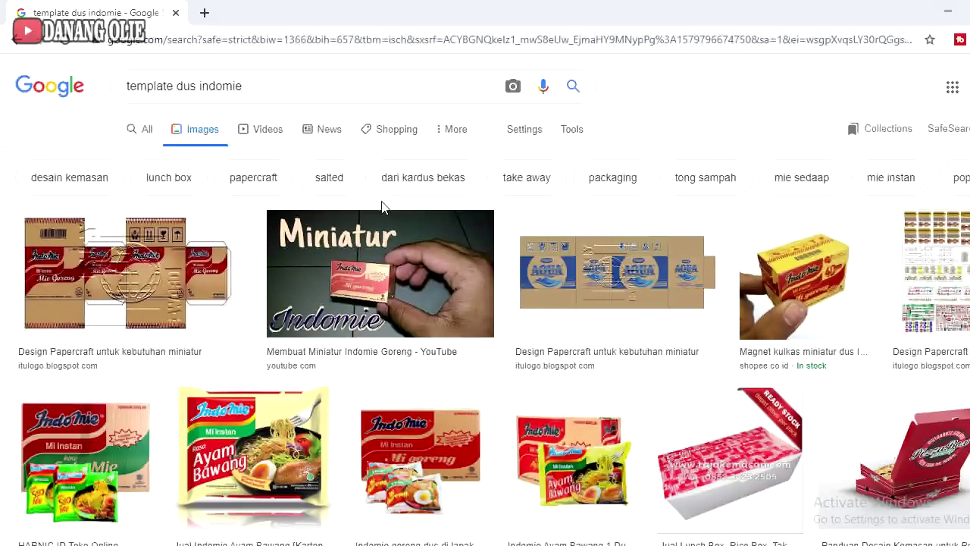
pyautogui.click(185, 277)
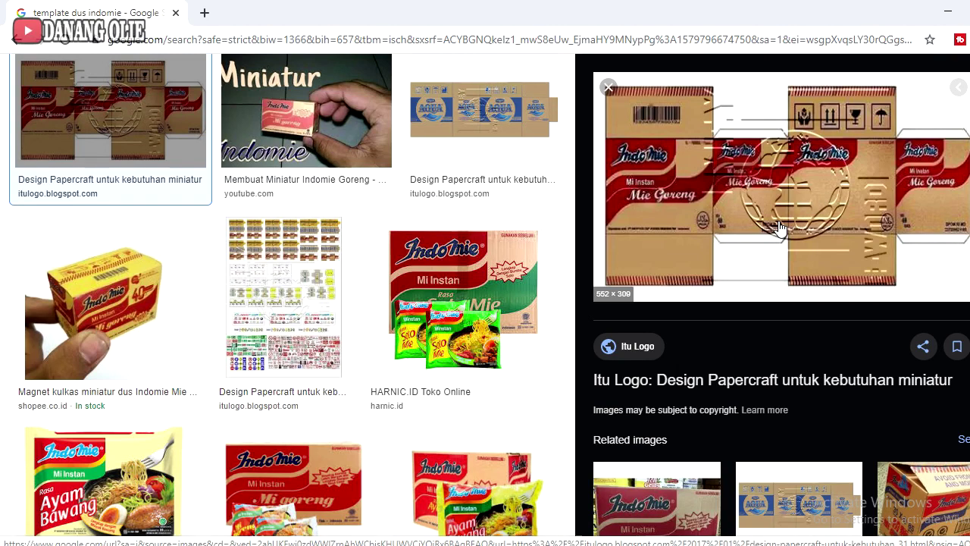
# - Check the download options for the Indomie template image and preview the Aqua box template from the same results
pyautogui.rightClick(722, 201)
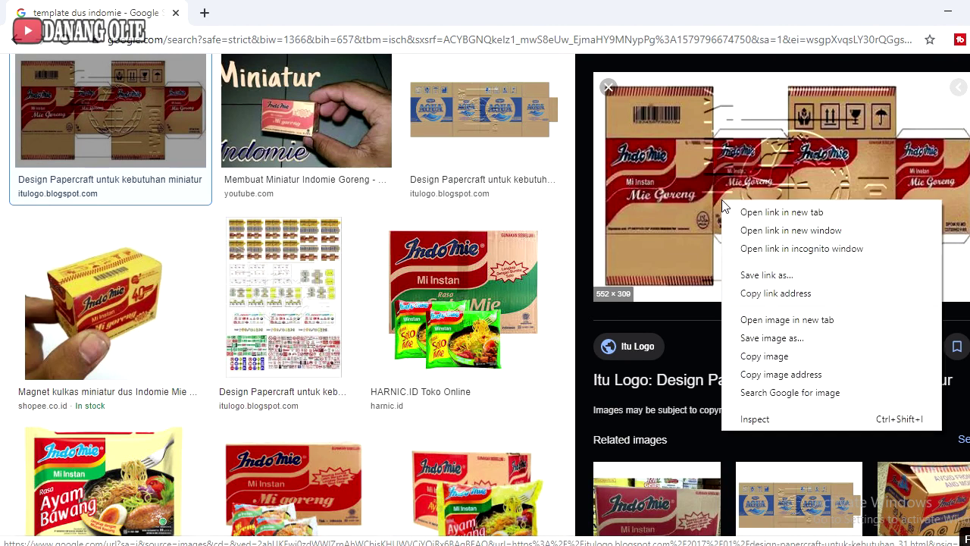
pyautogui.rightClick(662, 193)
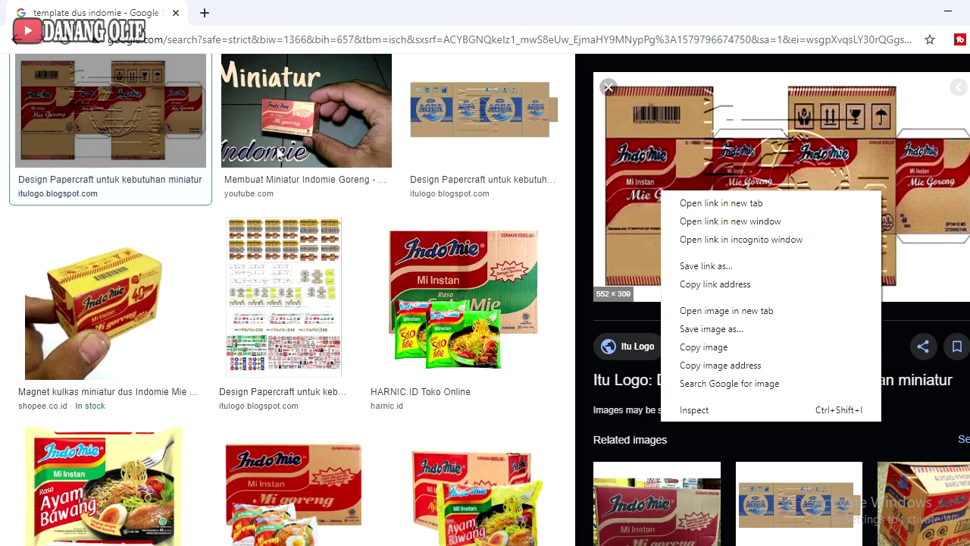
pyautogui.click(503, 109)
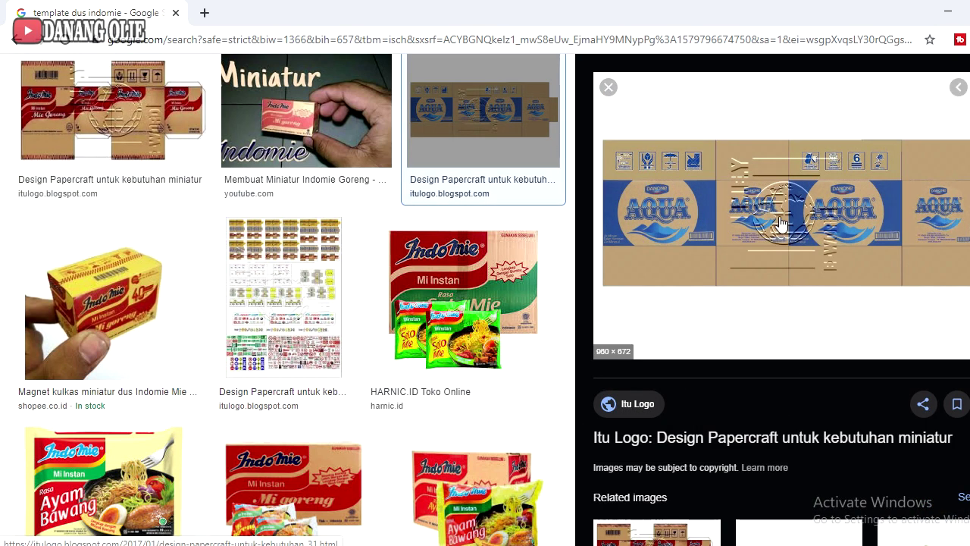
pyautogui.click(155, 135)
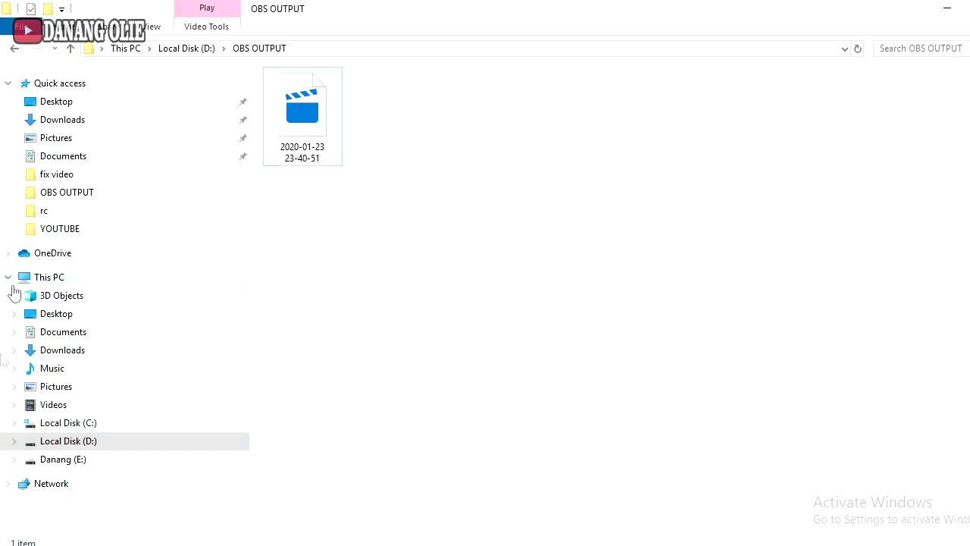
# - Browse to the YOUTUBE folder on Local Disk (D:) and view the Indomie watermark image
pyautogui.click(80, 443)
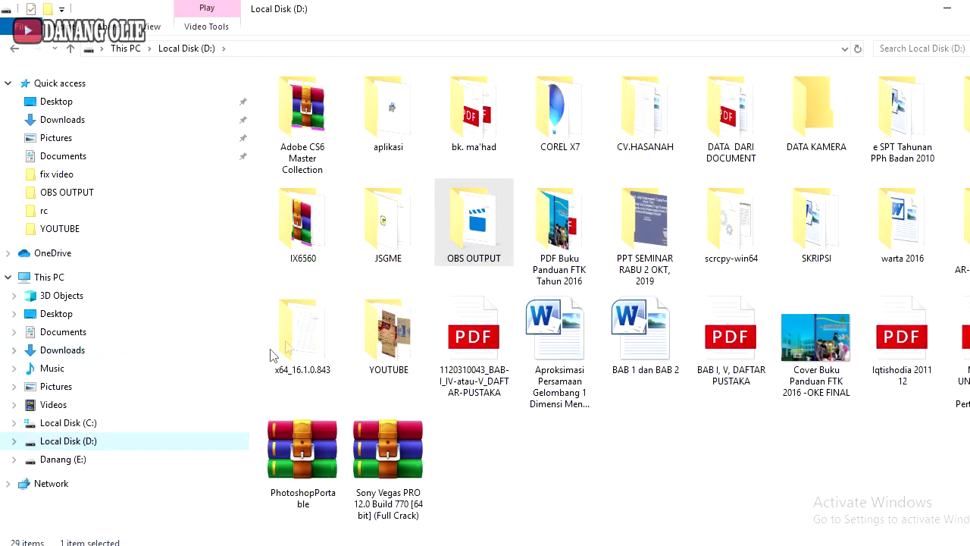
pyautogui.doubleClick(400, 337)
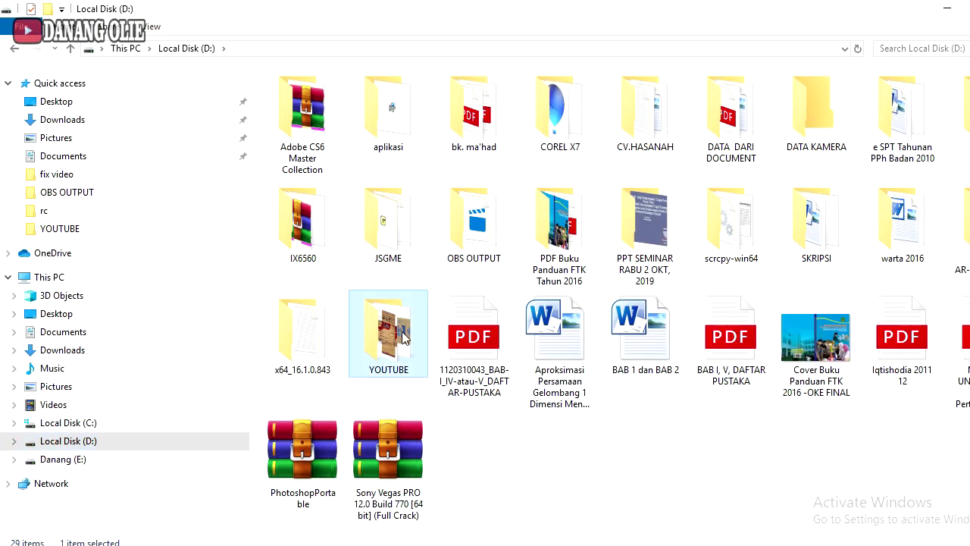
pyautogui.click(646, 212)
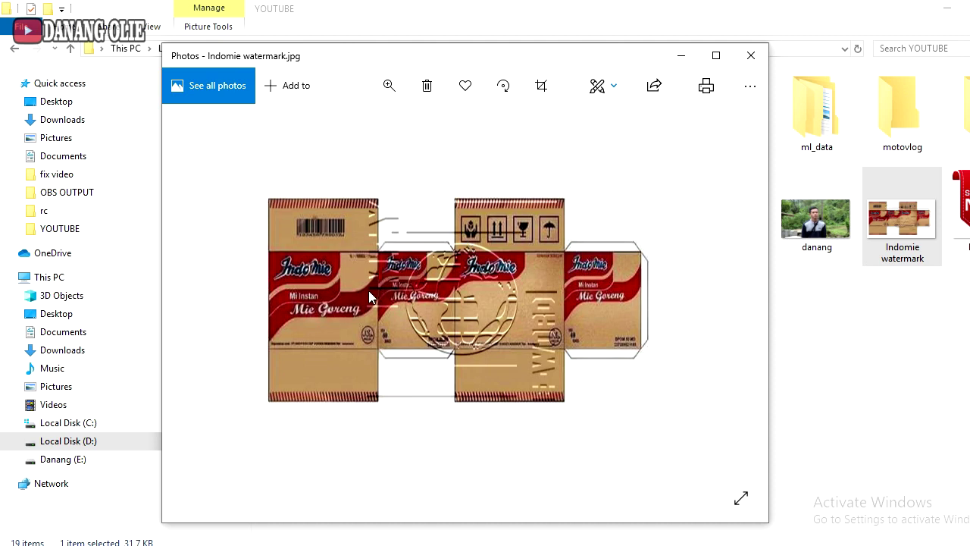
# - Switch to Photoshop and create a new document with the U.S. Paper preset at Letter size
pyautogui.click(411, 542)
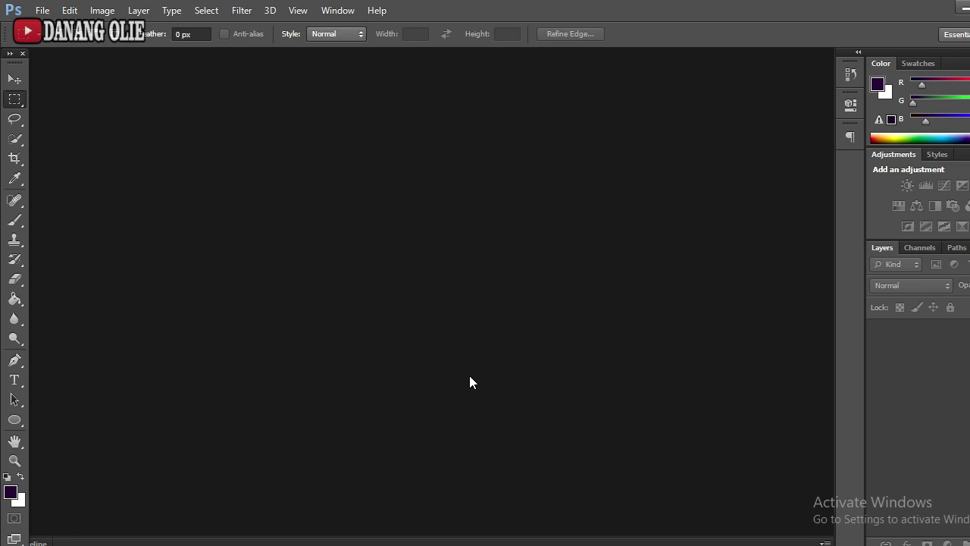
pyautogui.click(48, 11)
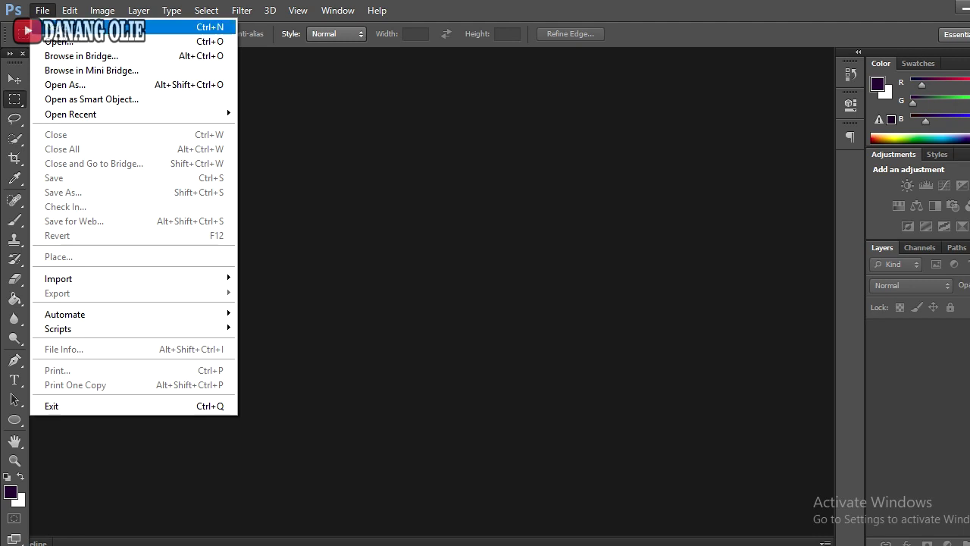
pyautogui.click(68, 41)
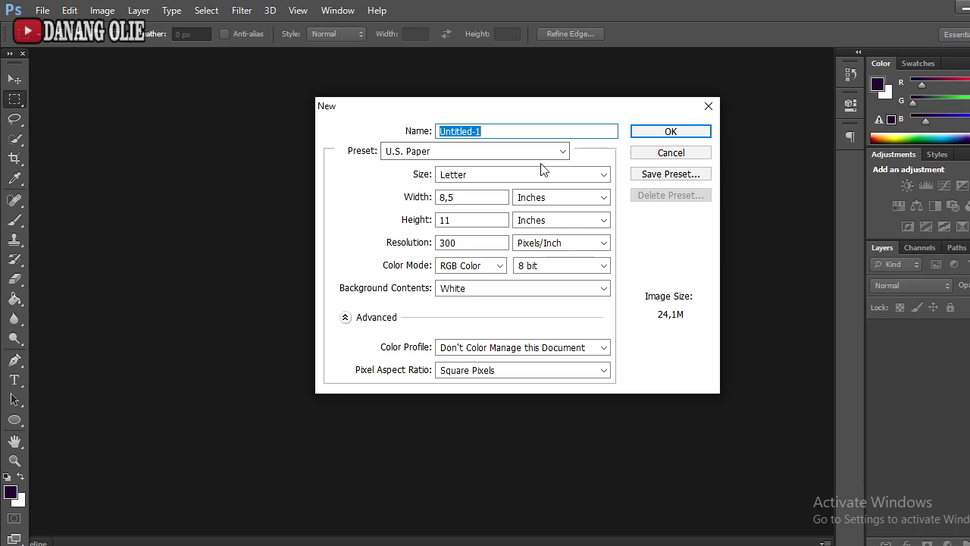
pyautogui.click(565, 150)
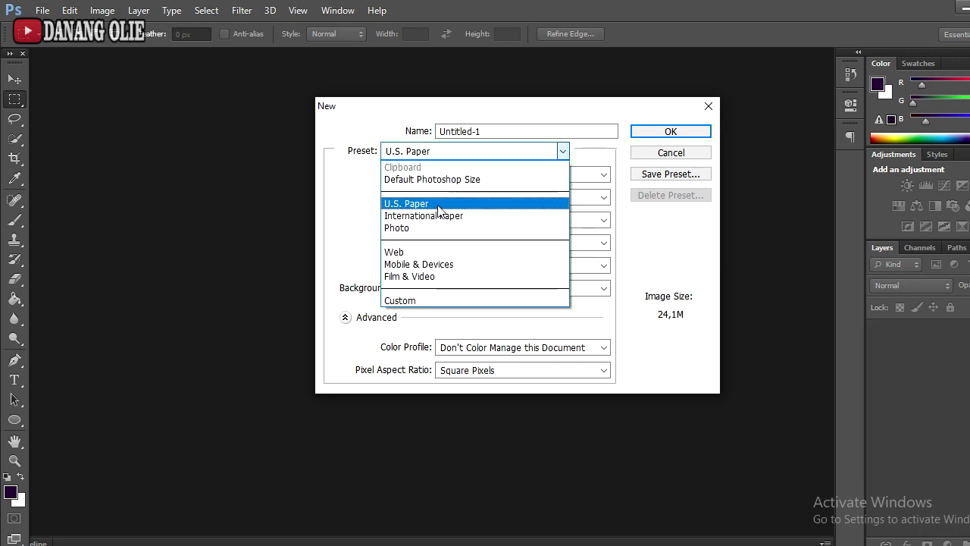
pyautogui.click(493, 202)
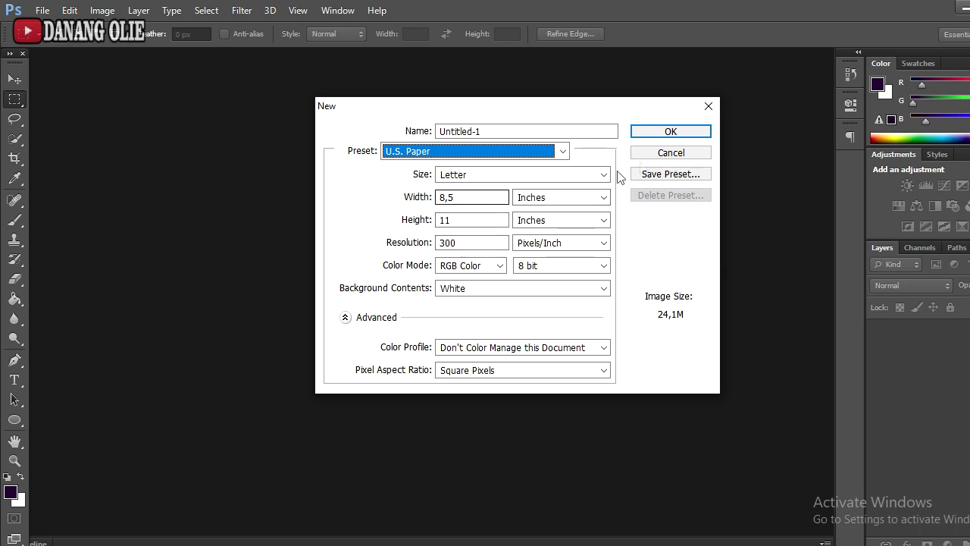
pyautogui.click(666, 132)
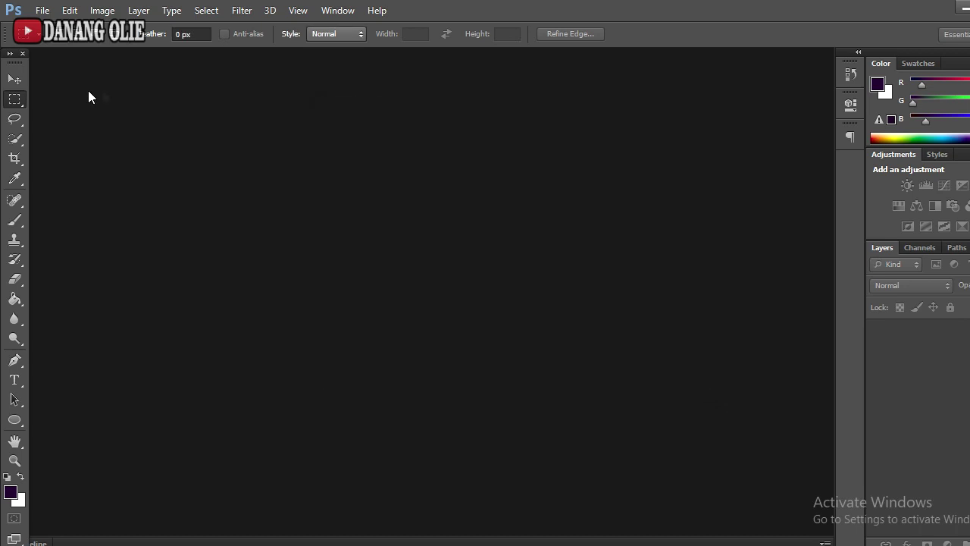
# - Open the Indomie watermark and aqua watermrk images together from the YOUTUBE folder
pyautogui.click(39, 11)
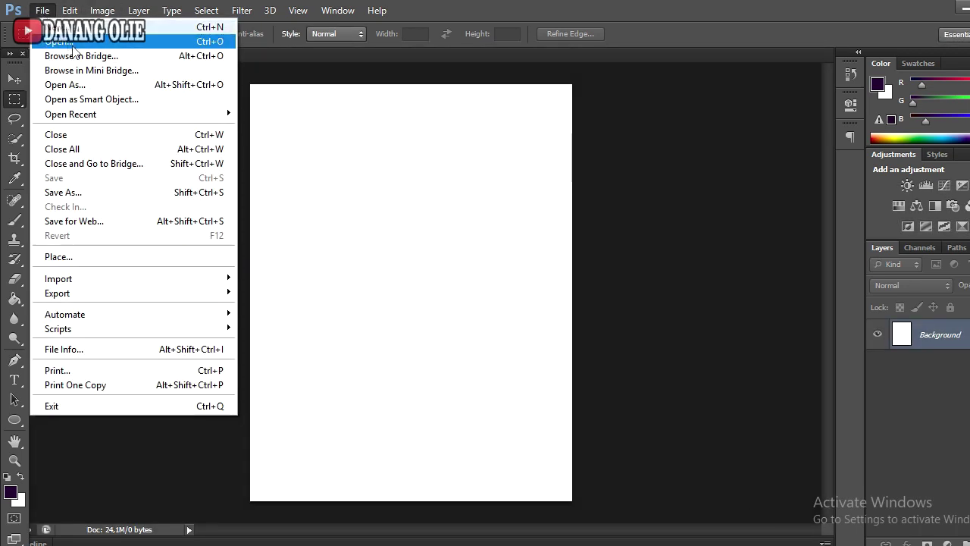
pyautogui.press('Escape')
pyautogui.hotkey('ctrl', 'o')
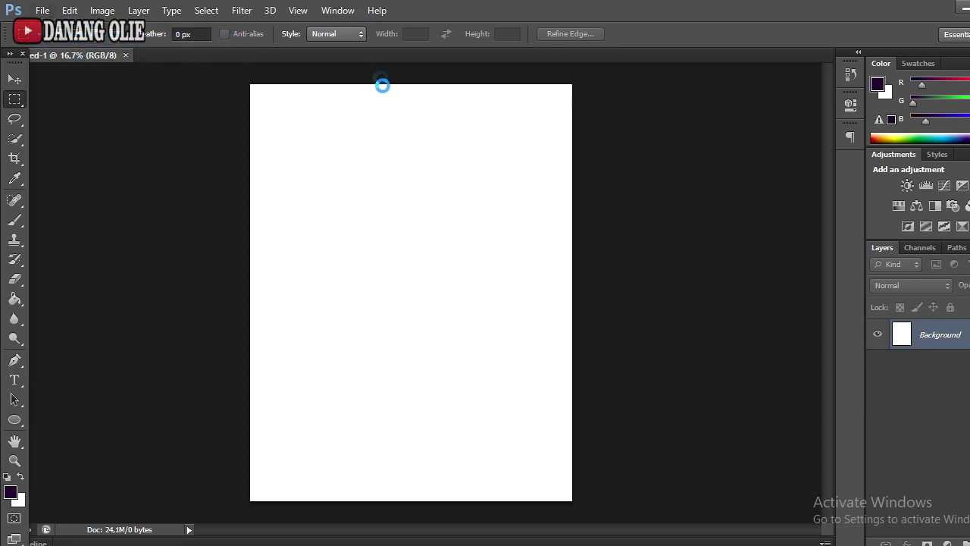
pyautogui.moveTo(711, 244); pyautogui.dragTo(712, 410)
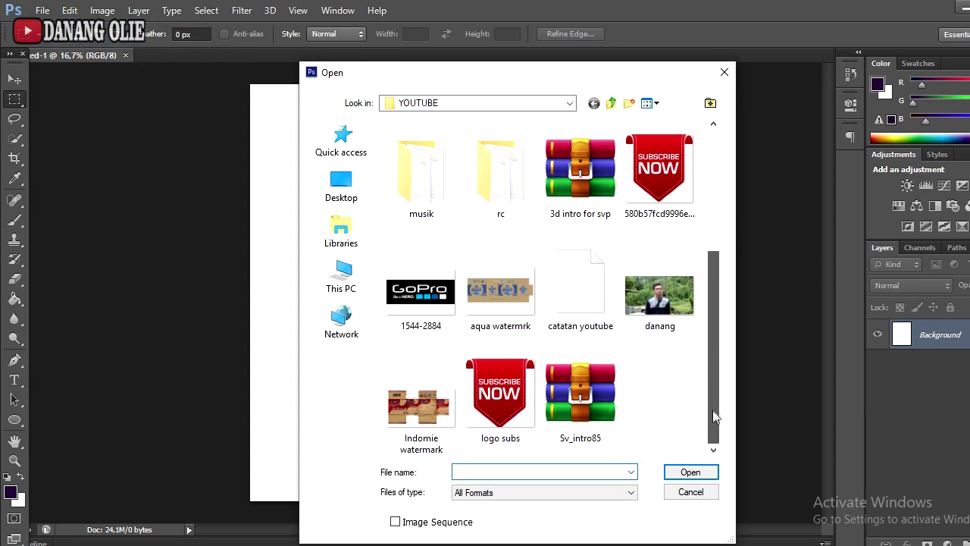
pyautogui.click(437, 400)
pyautogui.keyDown('ctrl'); pyautogui.click(488, 307); pyautogui.keyUp('ctrl')
pyautogui.click(686, 471)
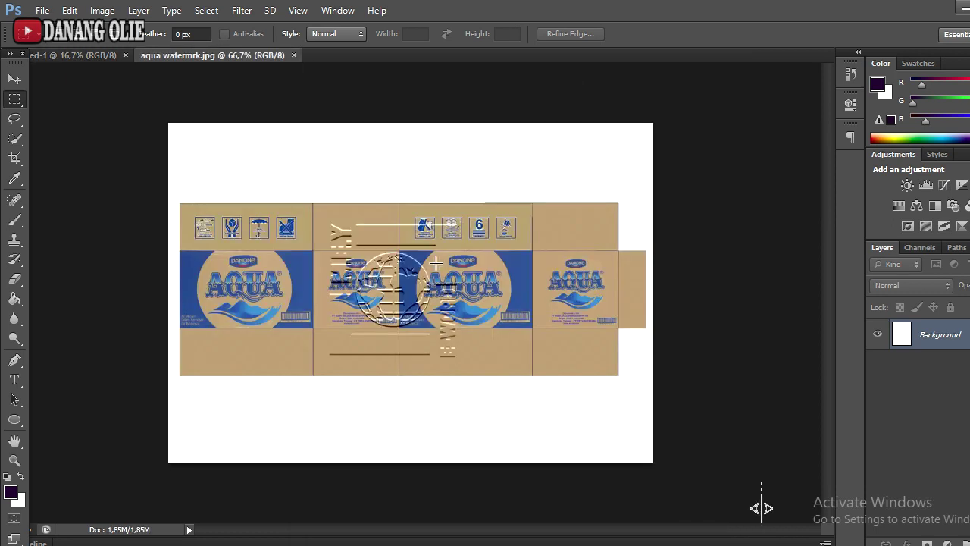
# - Convert the Background of the Indomie watermark image into a normal layer
pyautogui.click(15, 79)
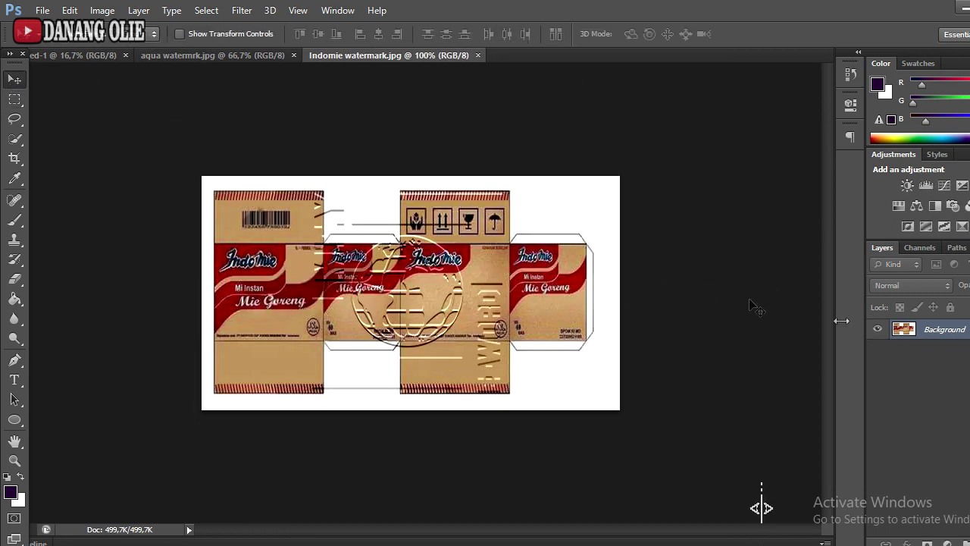
pyautogui.doubleClick(958, 331)
pyautogui.click(671, 179)
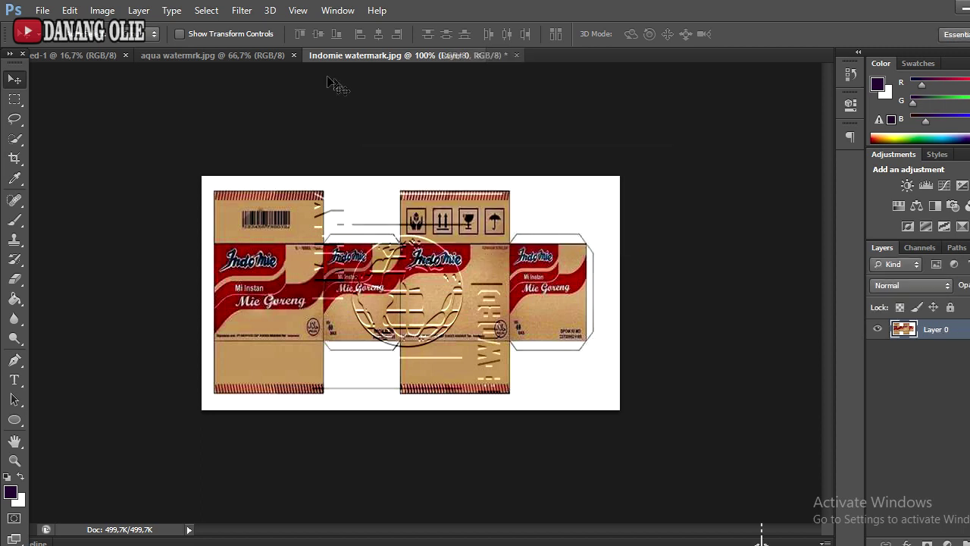
# - Convert the Aqua image's Background into a normal layer and copy it into the upper part of the blank Letter document
pyautogui.click(258, 57)
pyautogui.doubleClick(945, 330)
pyautogui.click(633, 181)
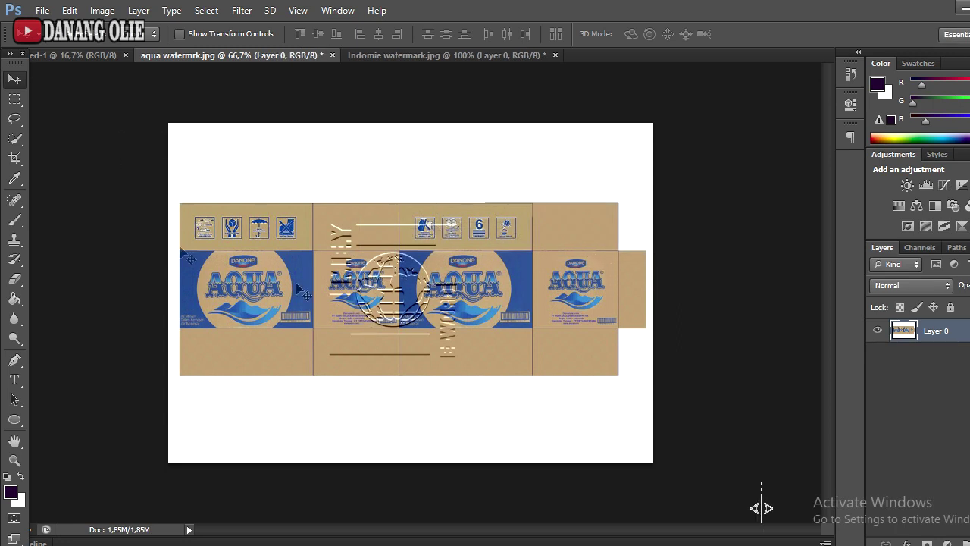
pyautogui.moveTo(252, 259); pyautogui.dragTo(335, 125)
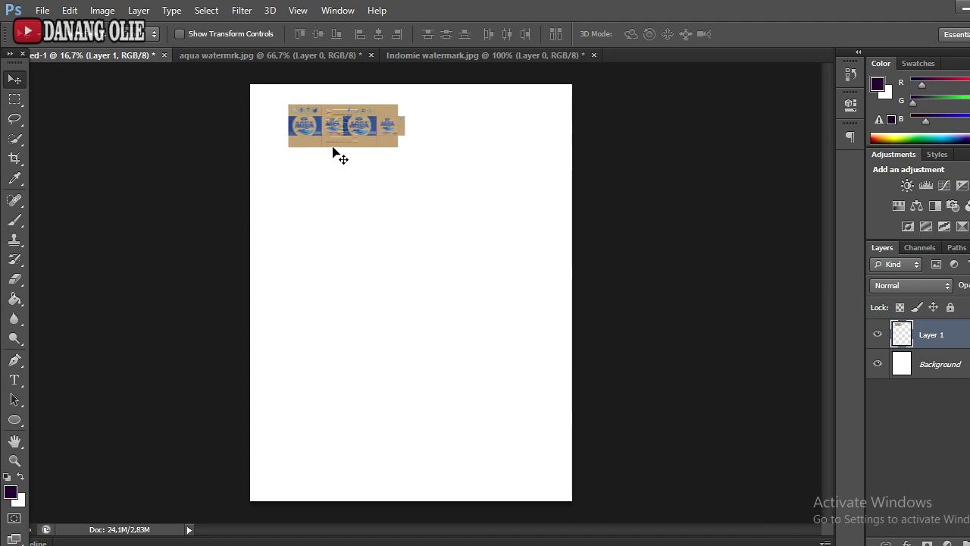
pyautogui.hotkey('ctrl', 't')
pyautogui.moveTo(410, 172); pyautogui.dragTo(466, 199)
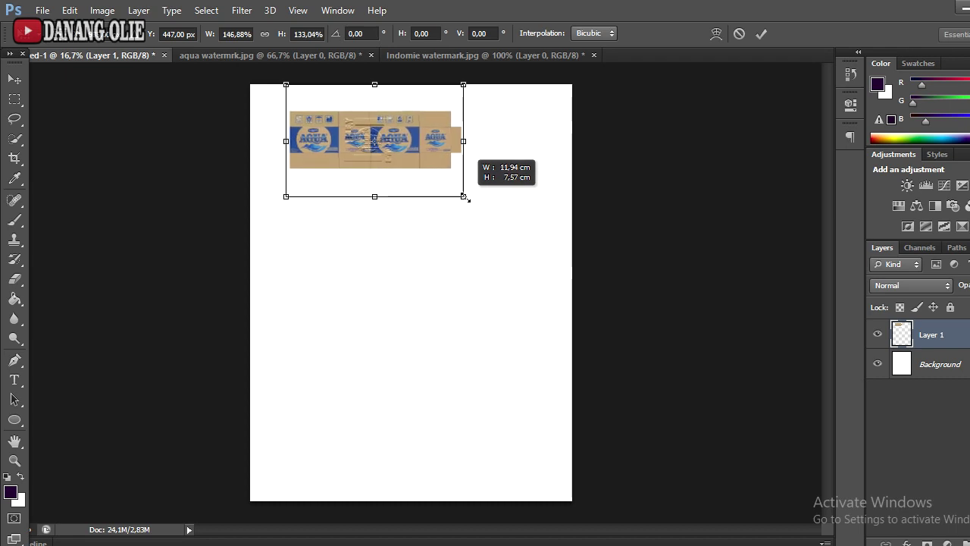
pyautogui.moveTo(392, 158)
pyautogui.mouseDown()
pyautogui.moveTo(371, 158)
pyautogui.moveTo(363, 138)
pyautogui.moveTo(364, 151)
pyautogui.moveTo(375, 152)
pyautogui.mouseUp()
pyautogui.moveTo(445, 196); pyautogui.dragTo(457, 204)
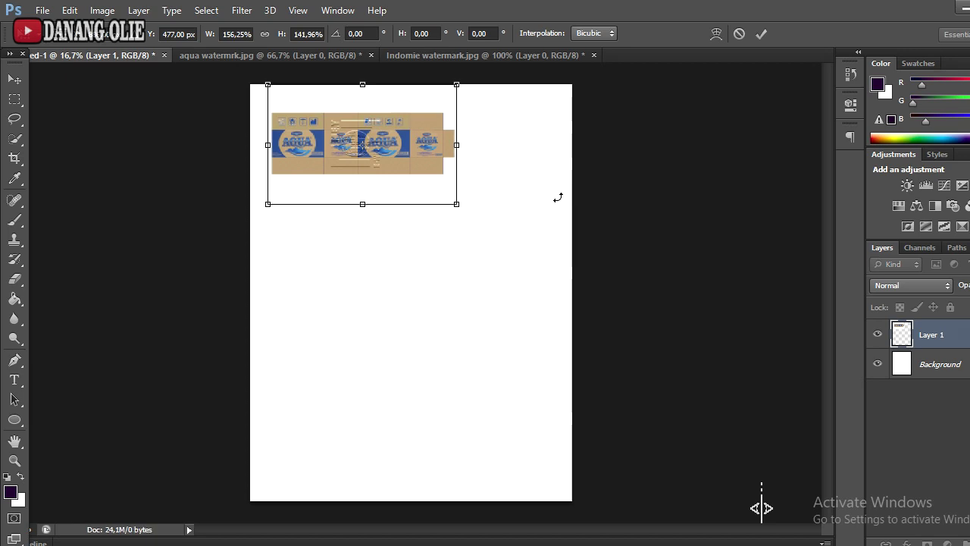
# - Copy the Indomie box image into the Letter document, place it beneath the Aqua box and scale it to about 174% width and 149% height
pyautogui.click(465, 56)
pyautogui.moveTo(394, 191); pyautogui.dragTo(436, 247)
pyautogui.hotkey('ctrl', 't')
pyautogui.moveTo(372, 215); pyautogui.dragTo(340, 198)
pyautogui.moveTo(405, 198); pyautogui.dragTo(409, 197)
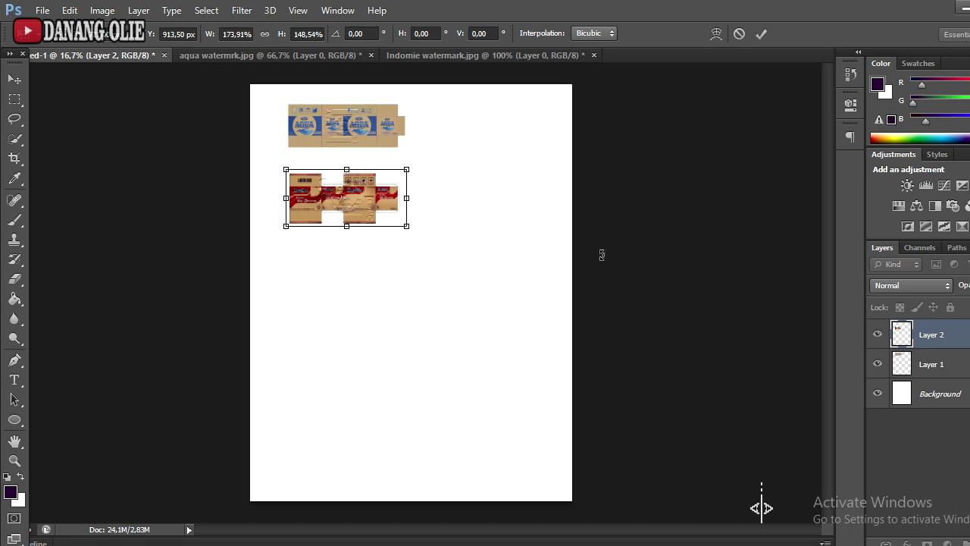
# - Stretch the Indomie box slightly wider so its panels match the Aqua box, and apply the transformation
pyautogui.hotkey('ctrl', '+')
pyautogui.hotkey('ctrl', '+')
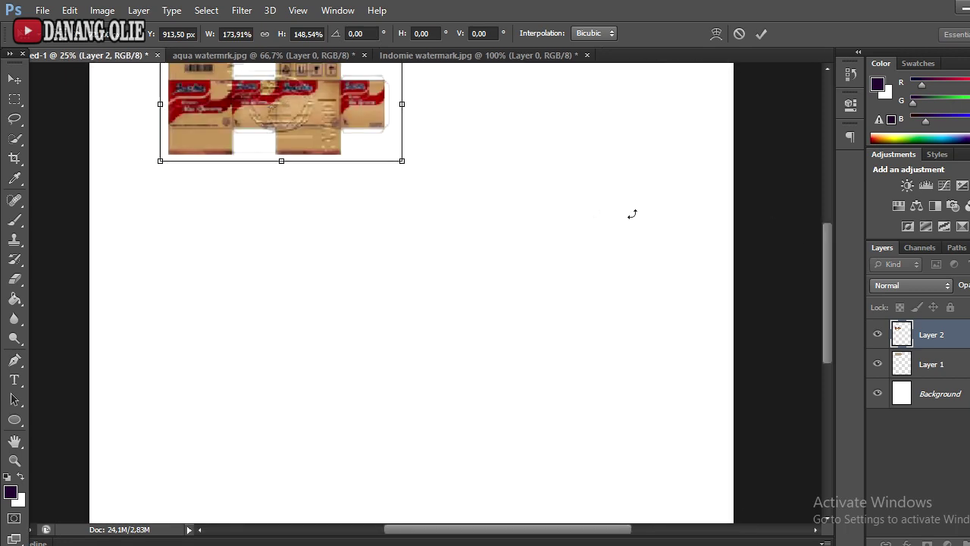
pyautogui.moveTo(829, 281); pyautogui.dragTo(825, 203)
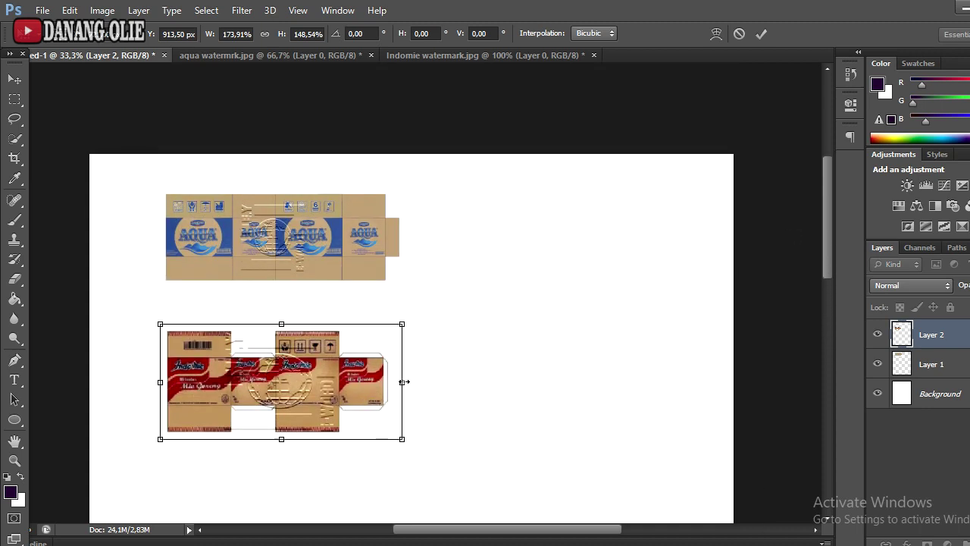
pyautogui.moveTo(402, 382); pyautogui.dragTo(415, 381)
pyautogui.click(15, 79)
pyautogui.click(440, 223)
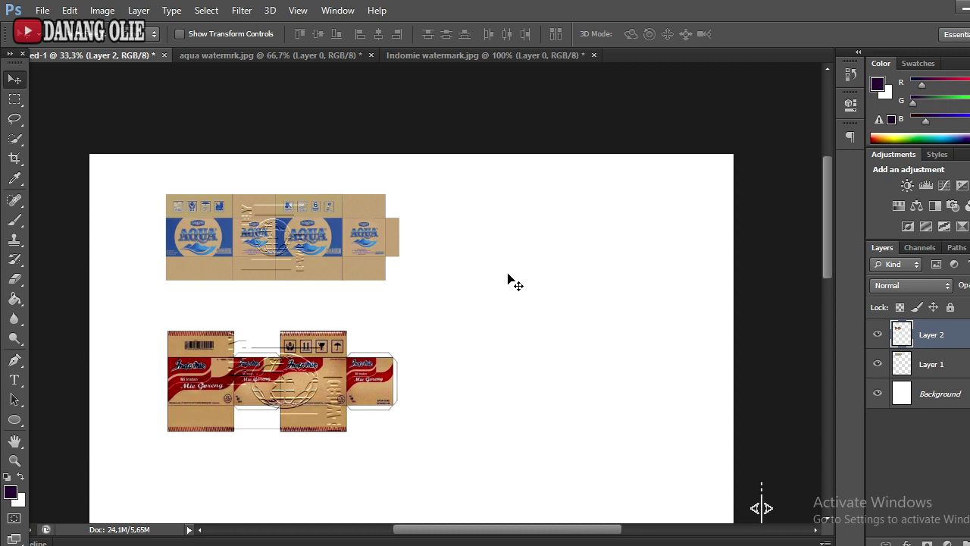
# - Enlarge the Indomie box to about 8.69 cm wide and 4.14 cm high with Free Transform and apply it
pyautogui.hotkey('ctrl', '-')
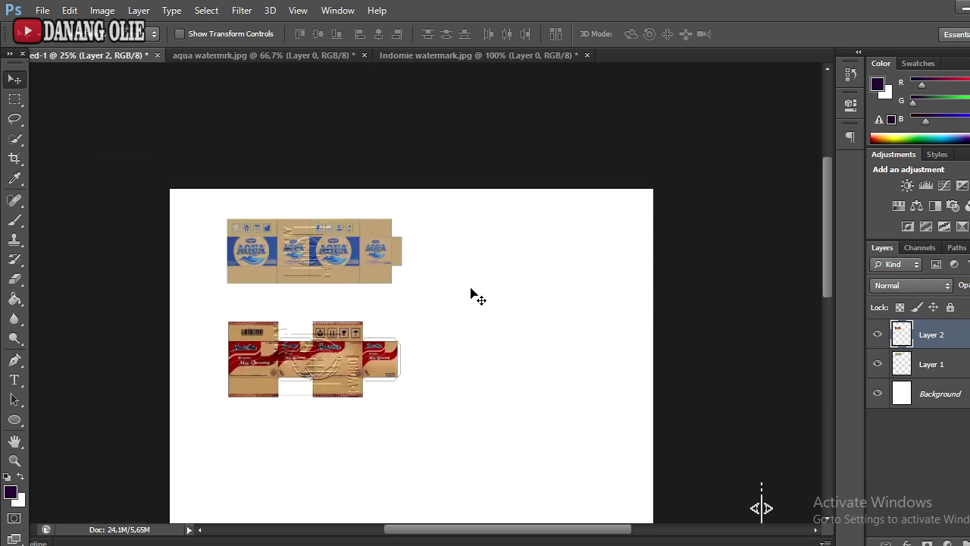
pyautogui.hotkey('ctrl', '-')
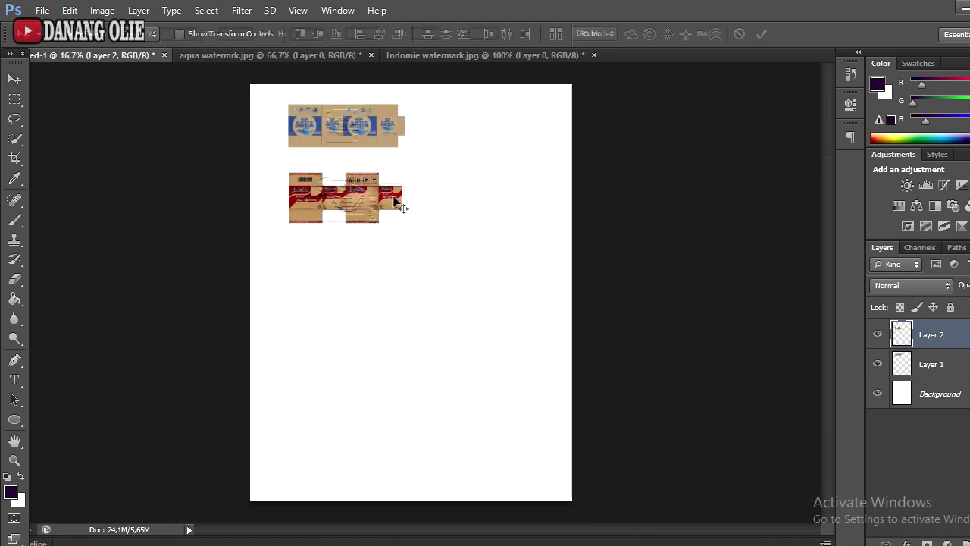
pyautogui.hotkey('ctrl', 't')
pyautogui.moveTo(412, 226); pyautogui.dragTo(416, 229)
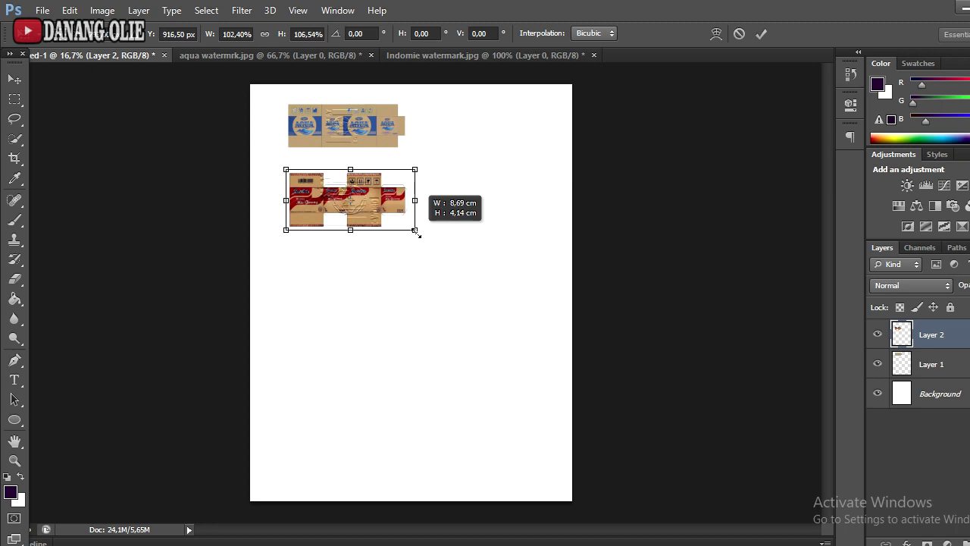
pyautogui.moveTo(415, 230); pyautogui.dragTo(415, 231)
pyautogui.click(15, 78)
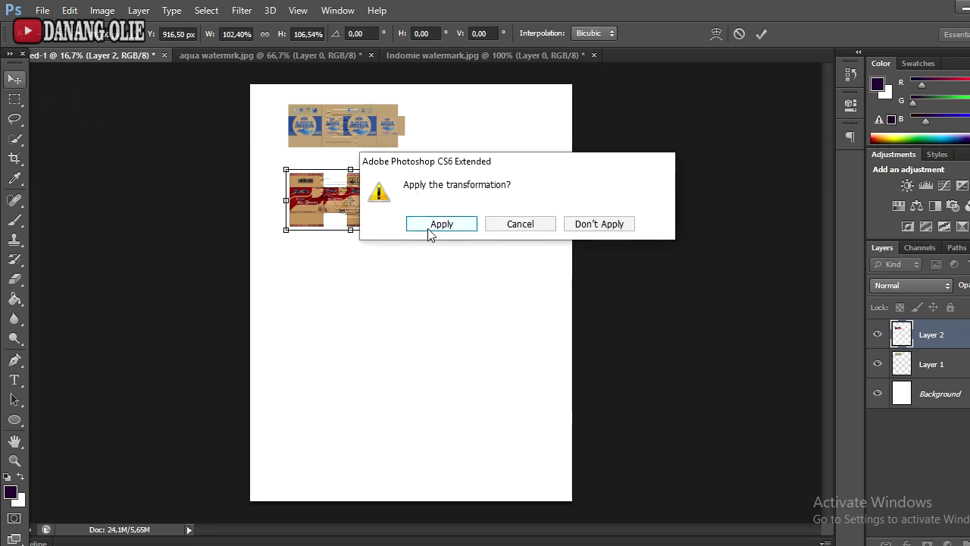
pyautogui.click(442, 223)
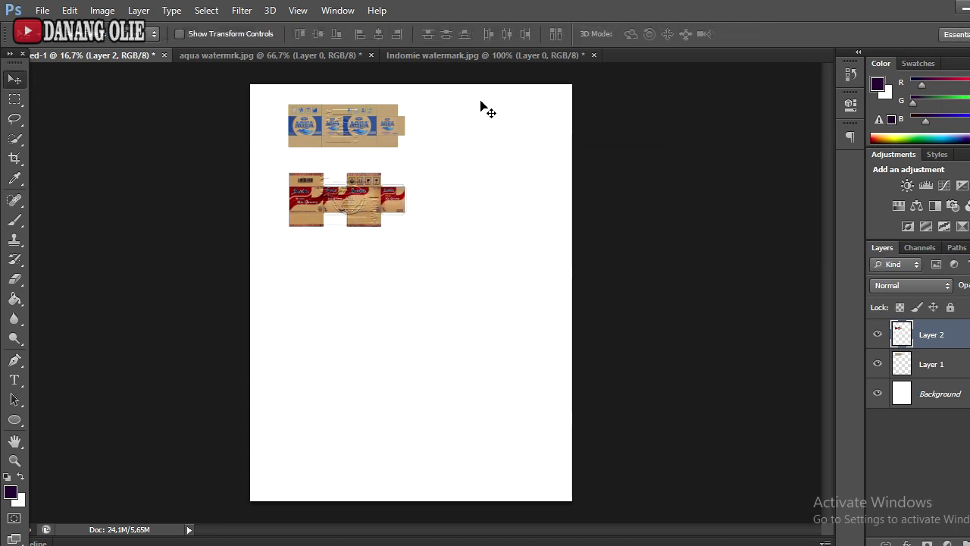